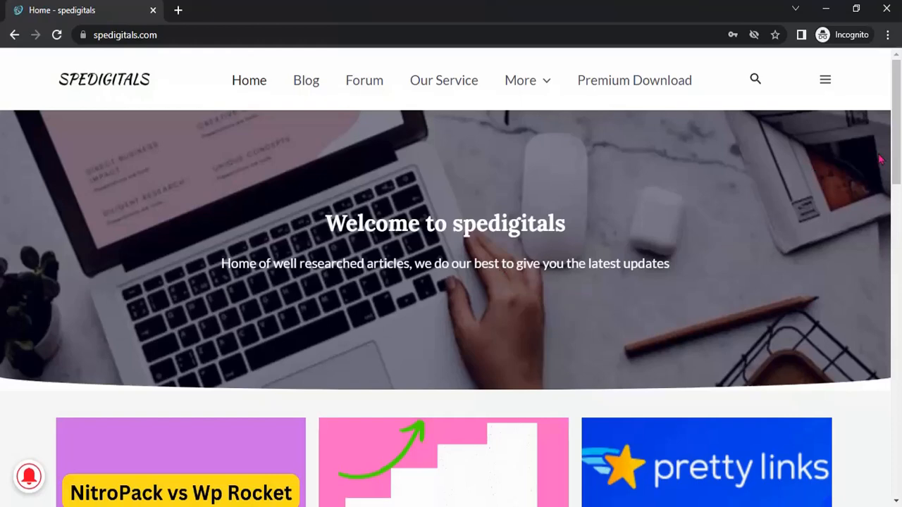
# Step: Open the Quillbot article from the spedigitals blog, dismissing the ebook download popup along the way
pyautogui.click(300, 87)
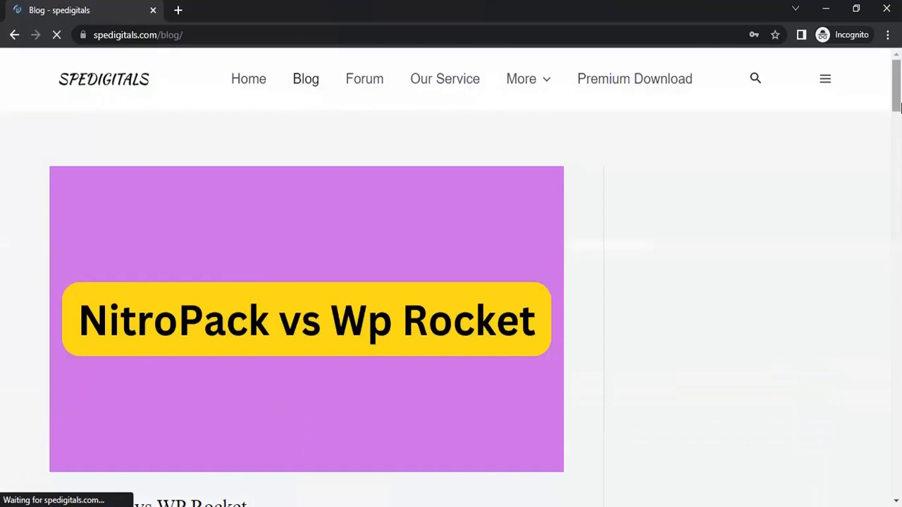
pyautogui.moveTo(899, 106); pyautogui.dragTo(899, 324)
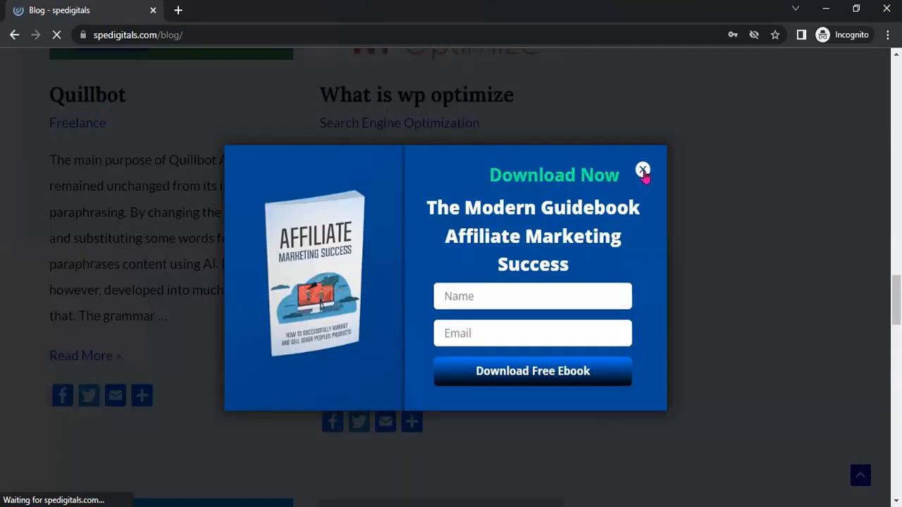
pyautogui.click(643, 171)
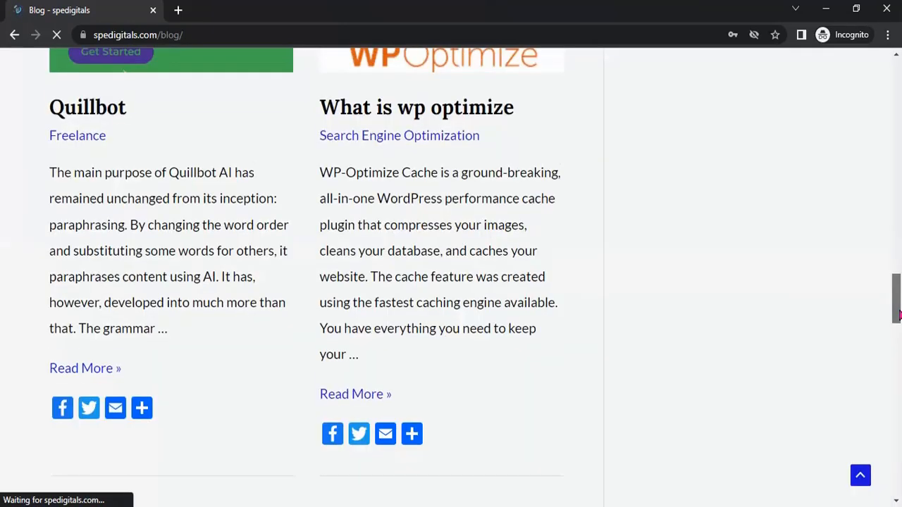
pyautogui.moveTo(898, 317); pyautogui.dragTo(897, 297)
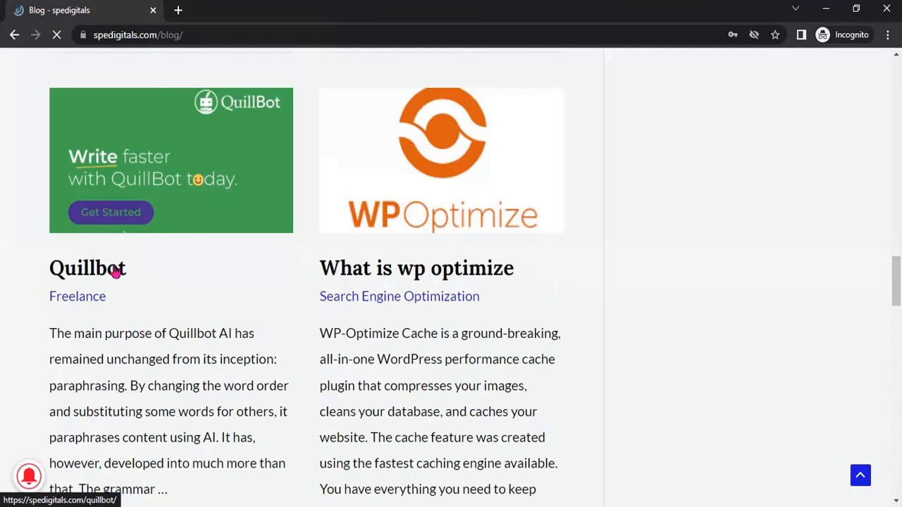
pyautogui.click(86, 269)
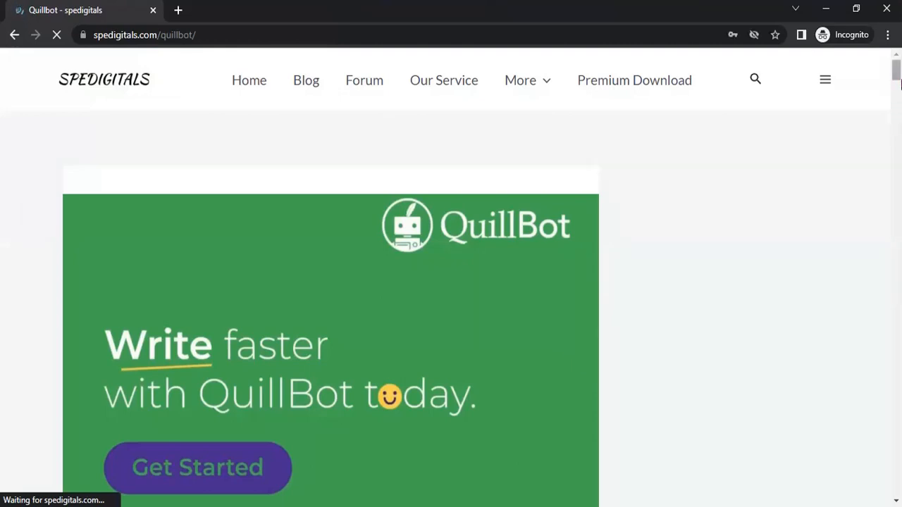
# Step: Read through the Quillbot article and examine its in-text Quillbot AI affiliate links, closing the newsletter popup
pyautogui.moveTo(898, 80); pyautogui.dragTo(899, 97)
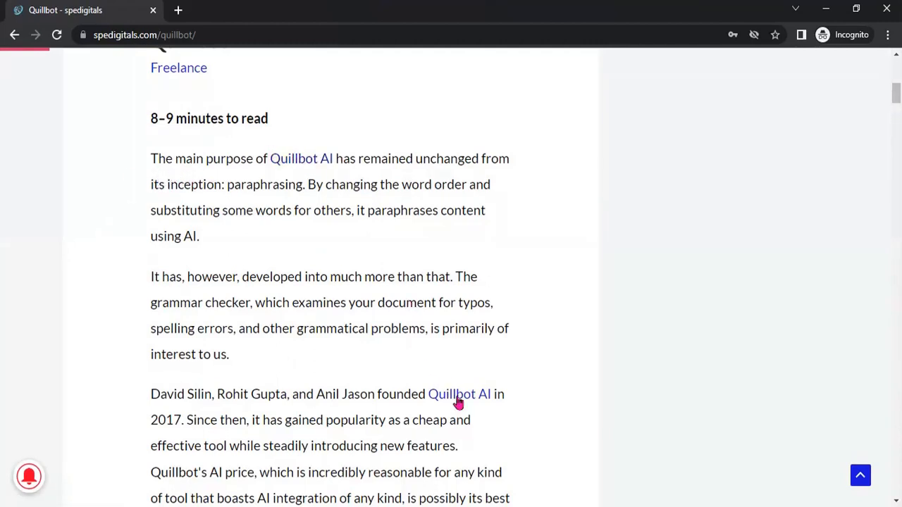
pyautogui.moveTo(896, 92); pyautogui.dragTo(897, 128)
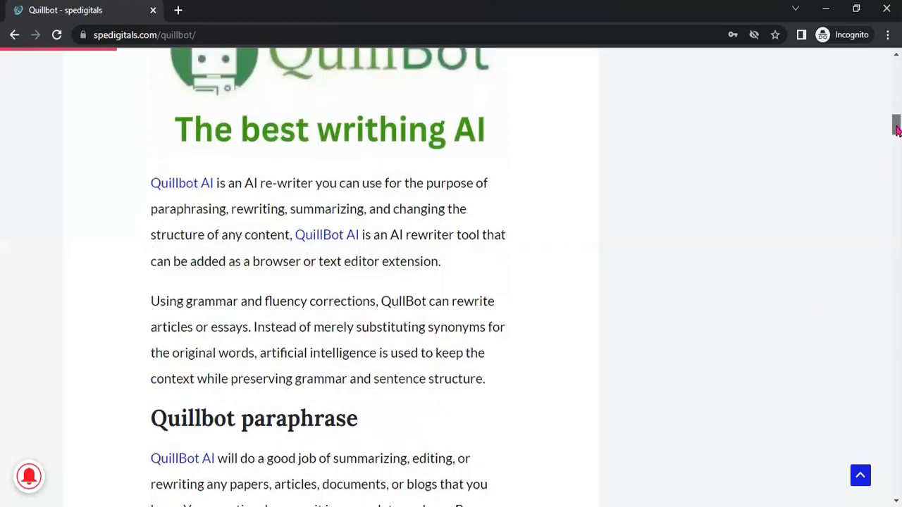
pyautogui.moveTo(897, 130); pyautogui.dragTo(900, 173)
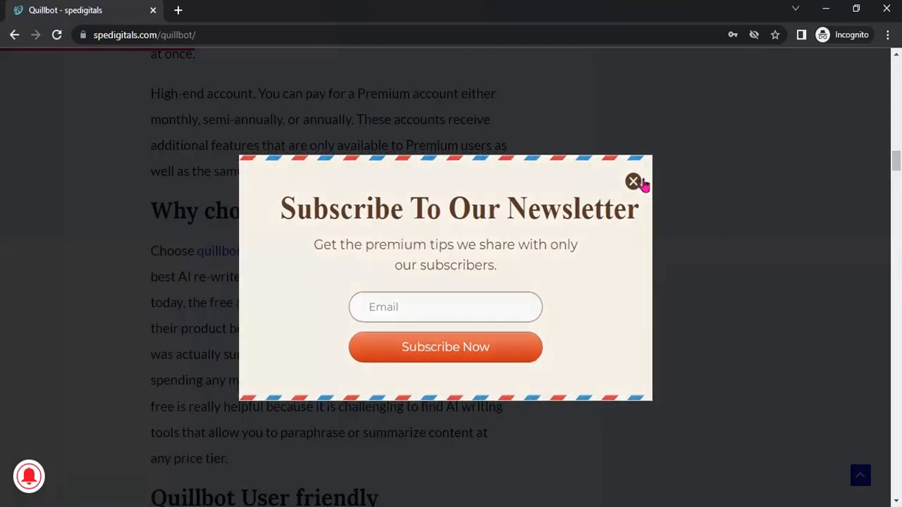
pyautogui.click(634, 182)
pyautogui.moveTo(895, 161); pyautogui.dragTo(898, 165)
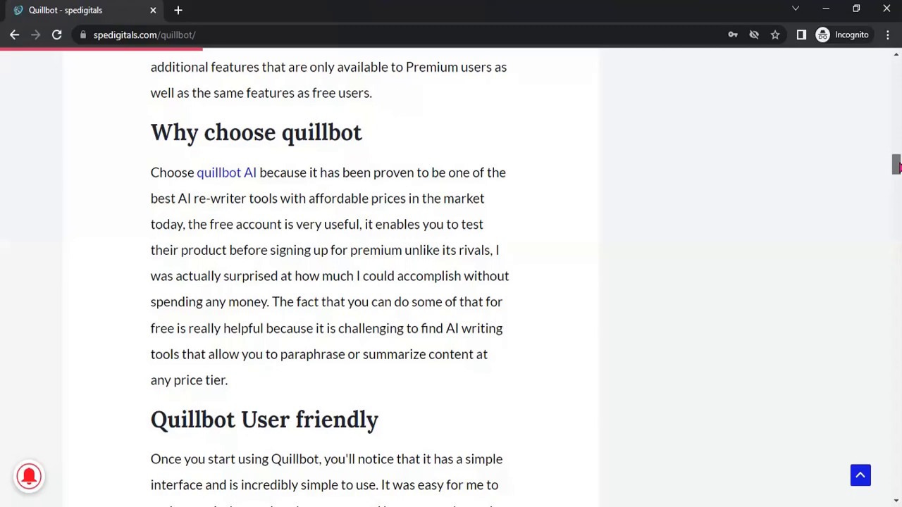
pyautogui.moveTo(896, 165); pyautogui.dragTo(896, 179)
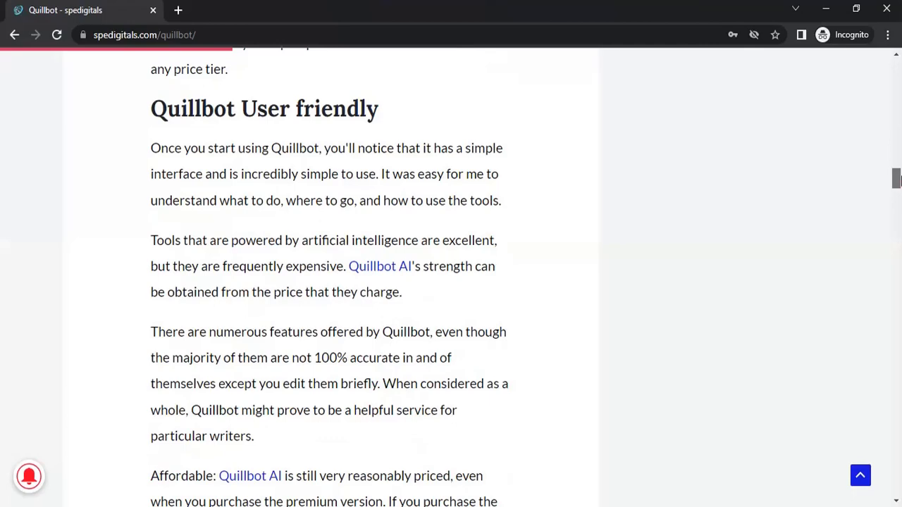
pyautogui.moveTo(896, 179); pyautogui.dragTo(897, 155)
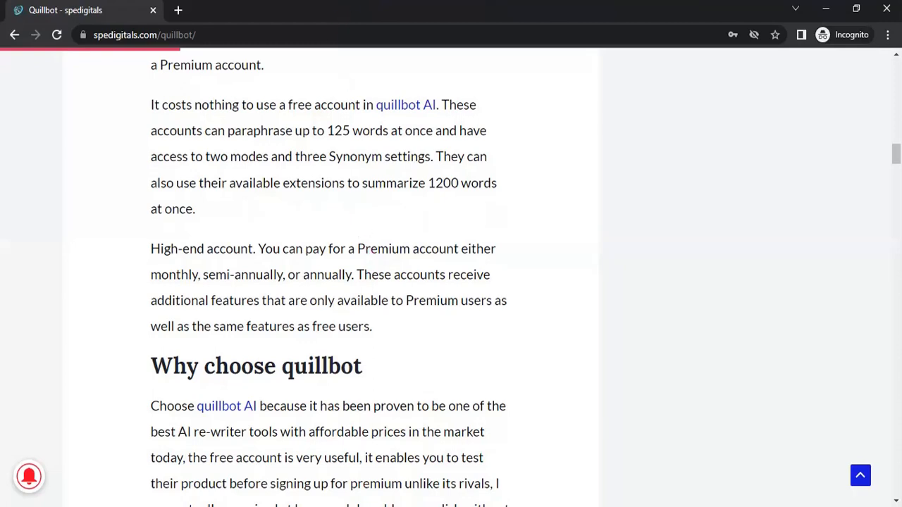
# Step: Switch to the spedigitals WordPress dashboard and open the page for adding new plugins
pyautogui.hotkey('alt', 'Tab')
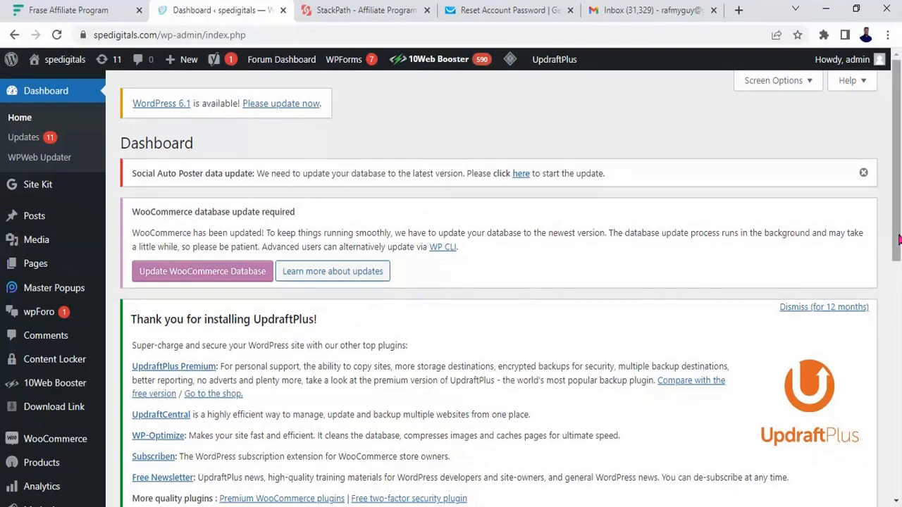
pyautogui.moveTo(900, 208); pyautogui.dragTo(900, 329)
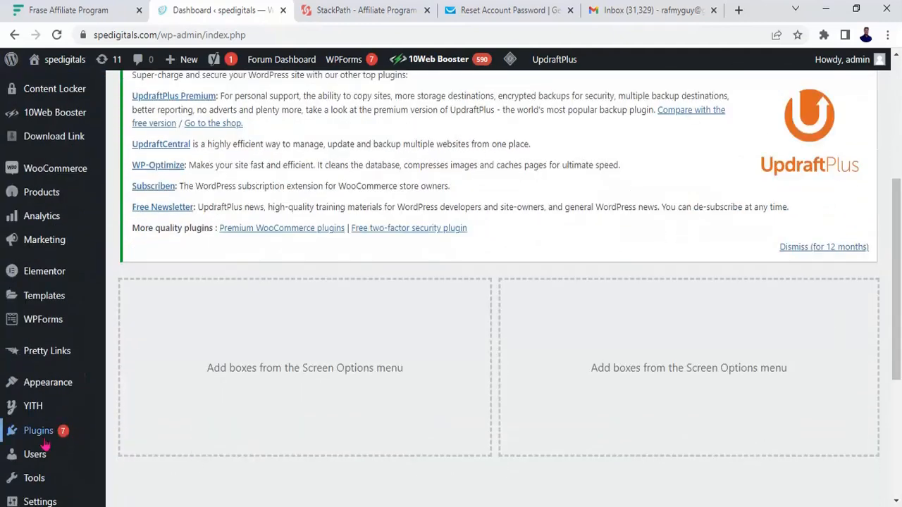
pyautogui.moveTo(44, 430)
pyautogui.click(123, 448)
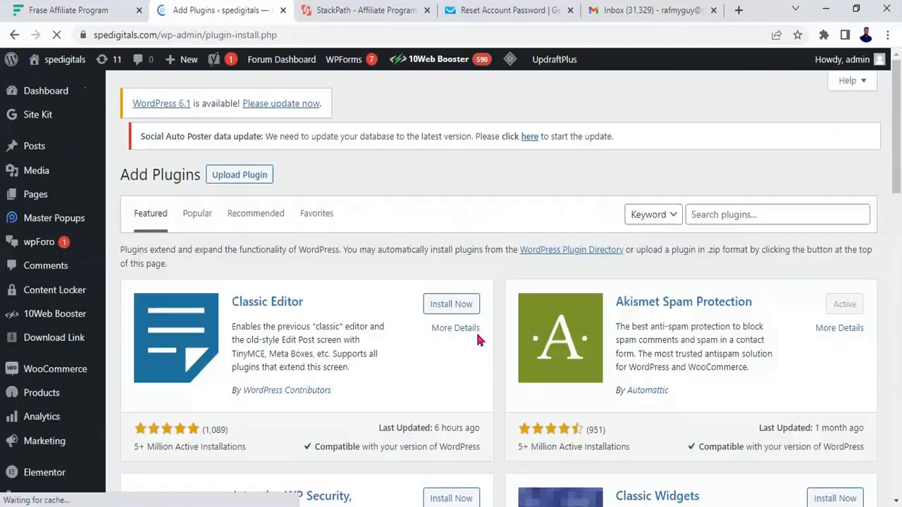
# Step: Search the plugin directory for "pretty links" and review the Pretty Links plugin among the results
pyautogui.click(776, 214)
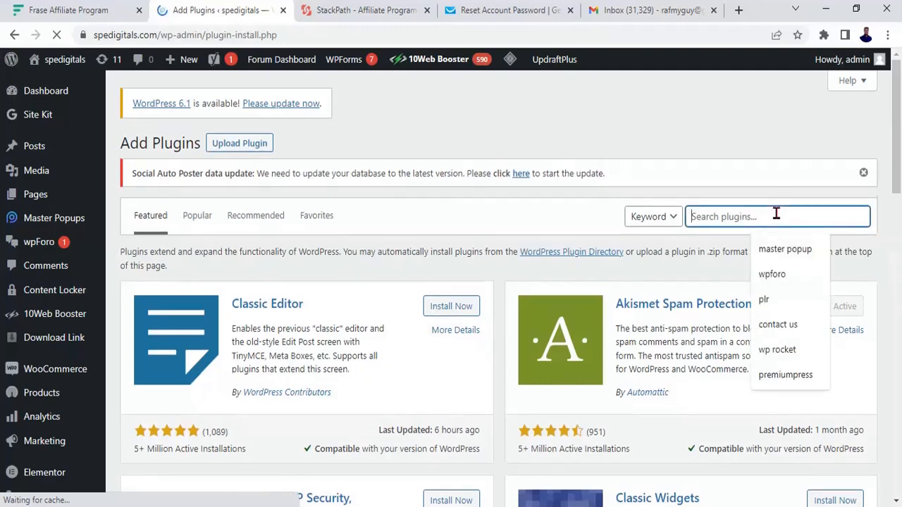
pyautogui.write('pre')
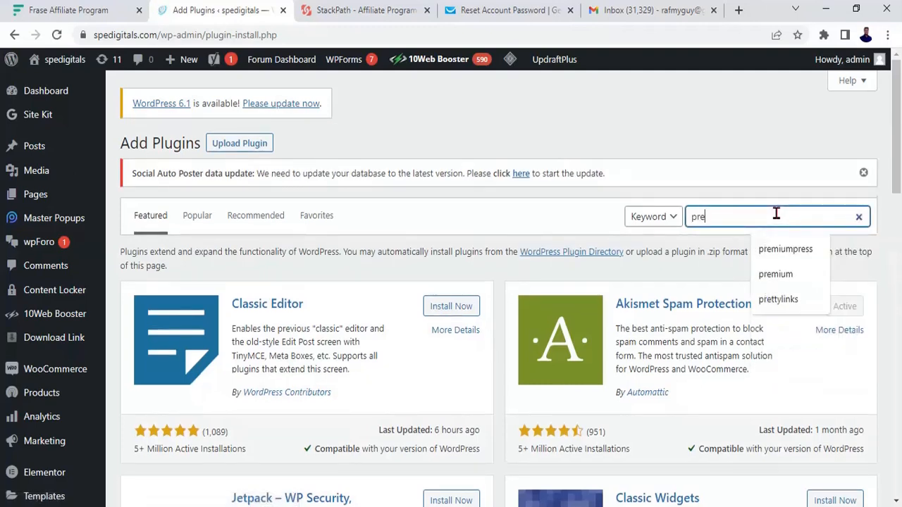
pyautogui.write('tt links')
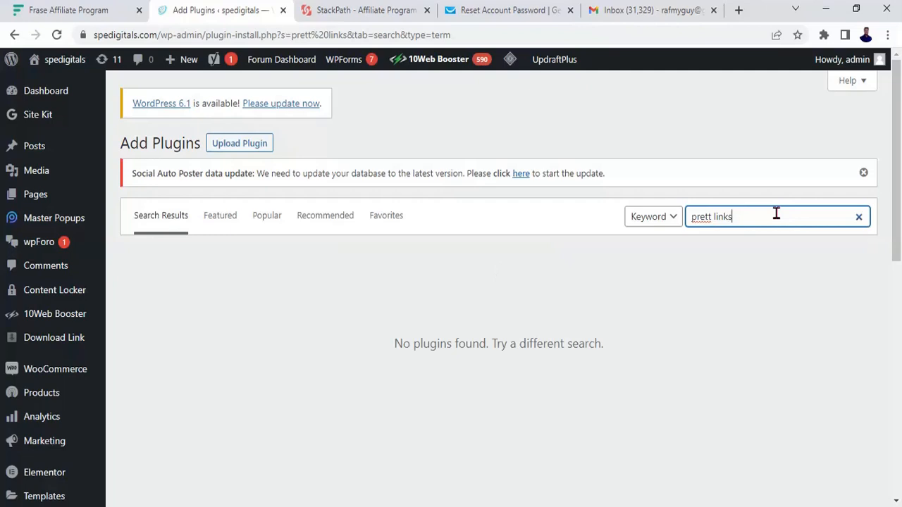
pyautogui.click(713, 217)
pyautogui.write('y')
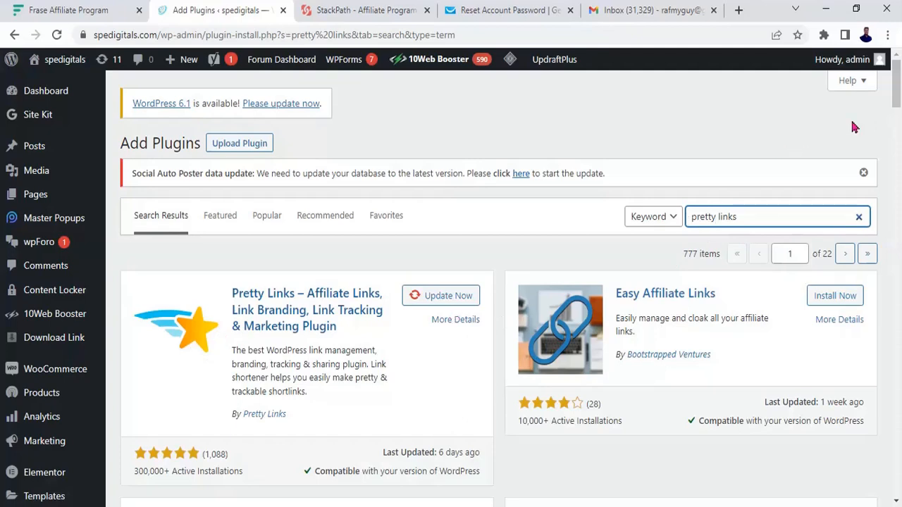
pyautogui.scroll(-1, 899, 106)
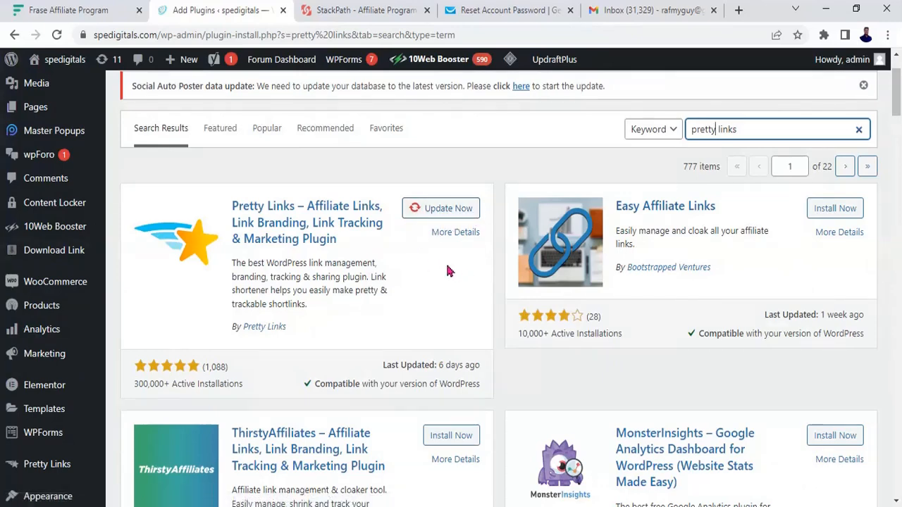
pyautogui.scroll(-2, 897, 106)
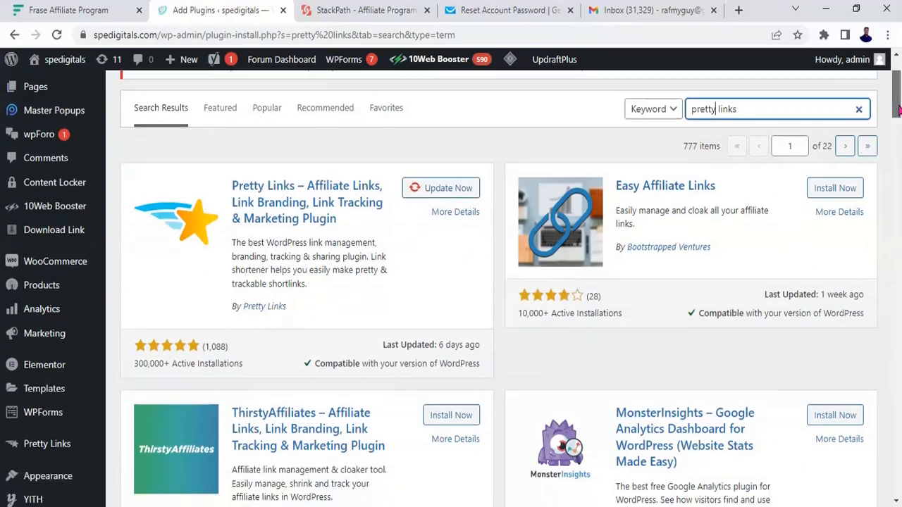
pyautogui.scroll(-3, 897, 106)
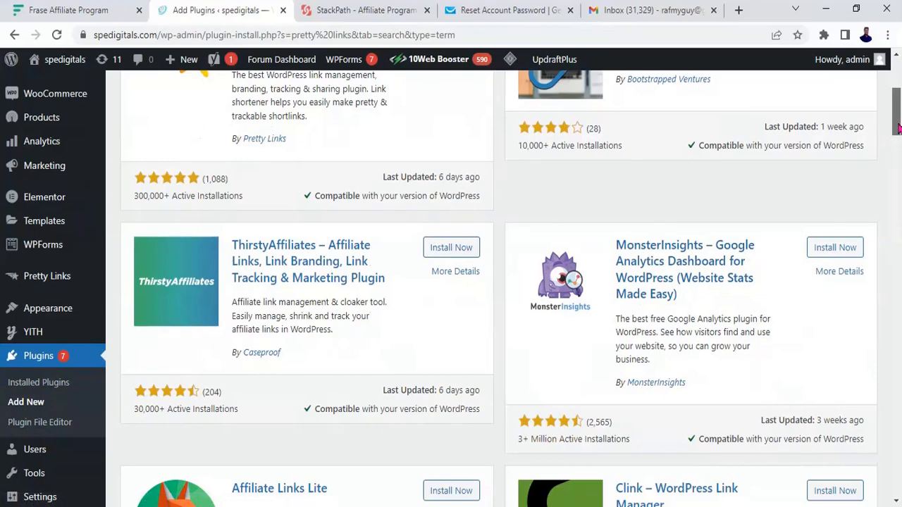
pyautogui.moveTo(898, 125); pyautogui.dragTo(898, 116)
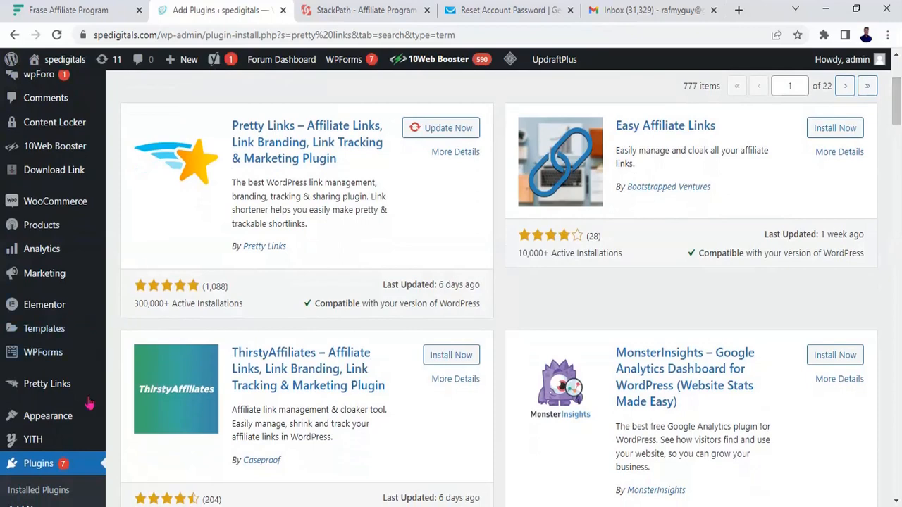
# Step: Open the Pretty Links Pro license activation page and examine its license key form
pyautogui.moveTo(78, 390)
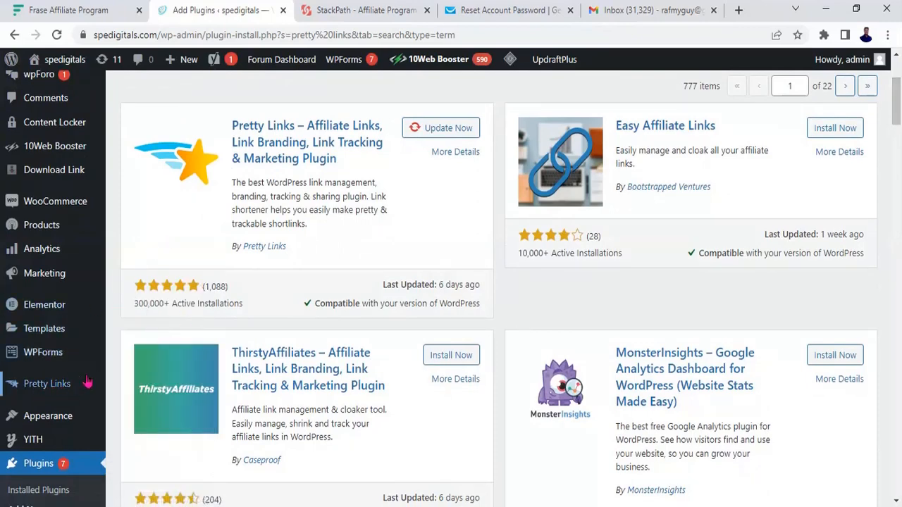
pyautogui.moveTo(60, 386)
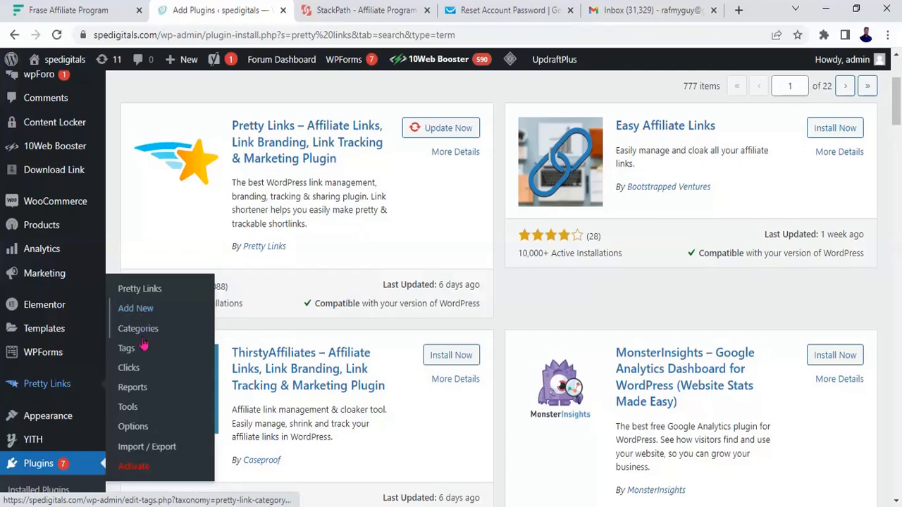
pyautogui.click(137, 467)
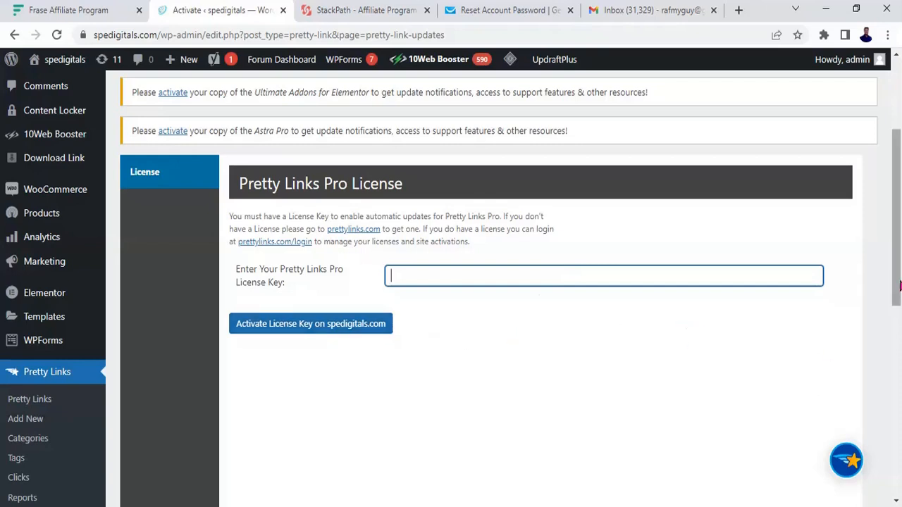
pyautogui.moveTo(897, 289); pyautogui.dragTo(899, 327)
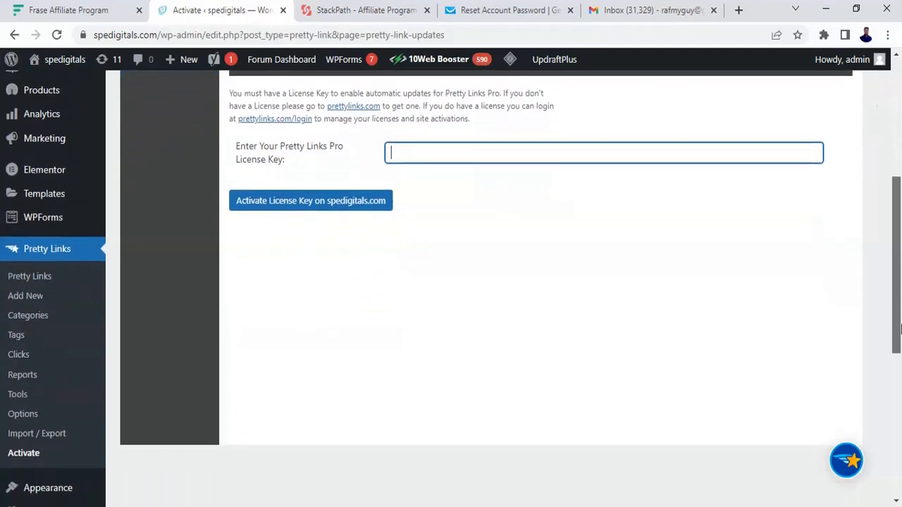
# Step: Create a new pretty link and give it the title "Frase"
pyautogui.click(41, 298)
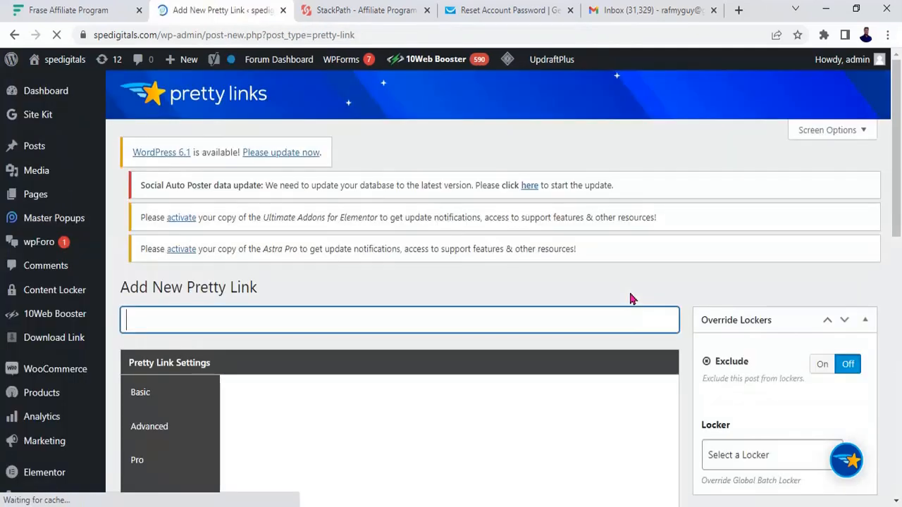
pyautogui.moveTo(900, 172); pyautogui.dragTo(900, 191)
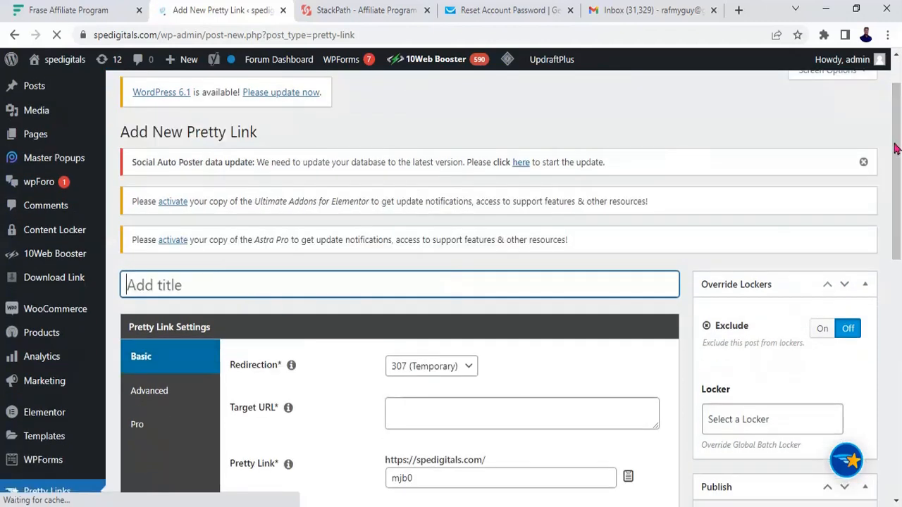
pyautogui.moveTo(897, 152); pyautogui.dragTo(897, 171)
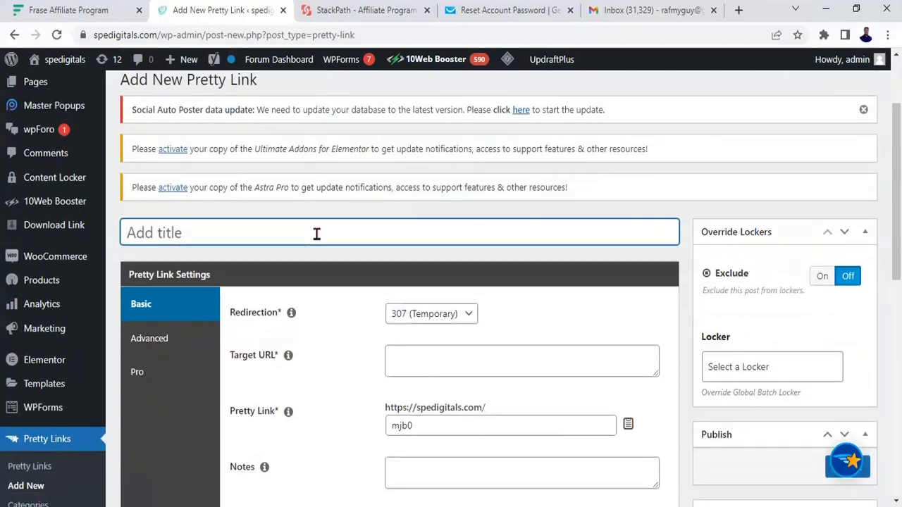
pyautogui.write('Frase')
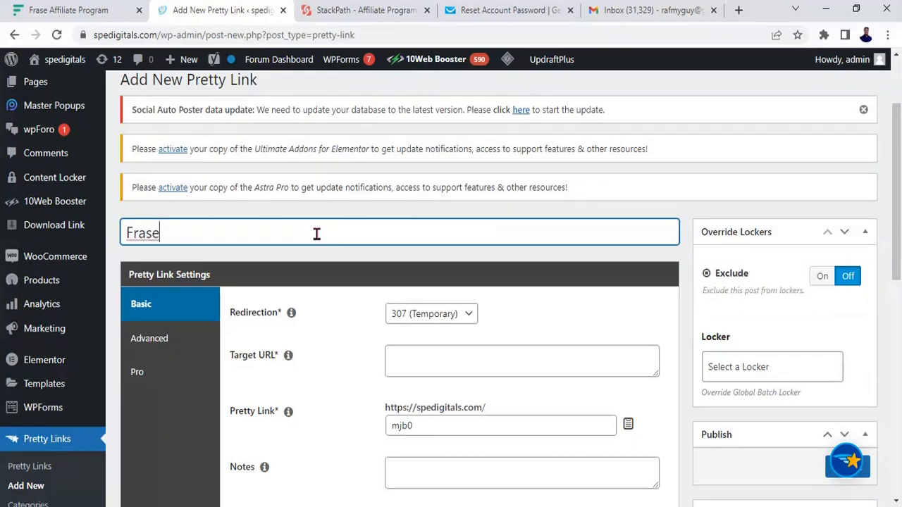
pyautogui.click(81, 10)
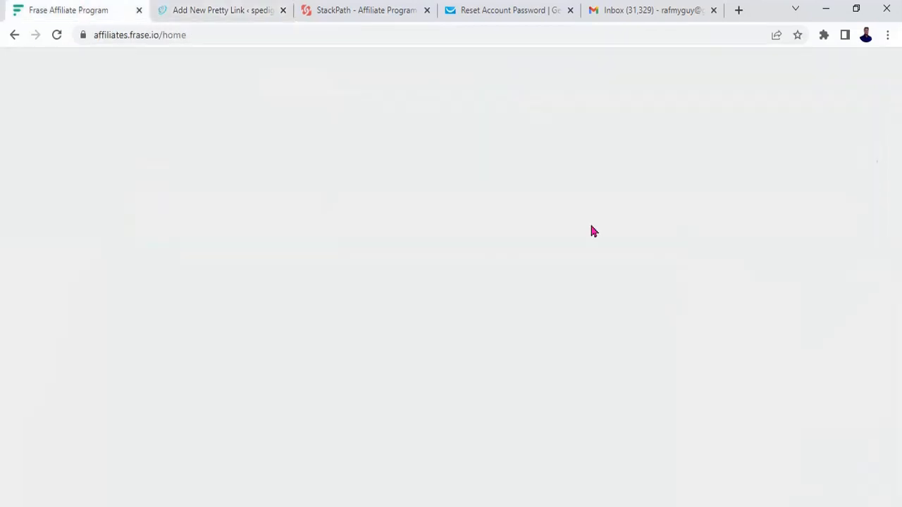
pyautogui.click(642, 336)
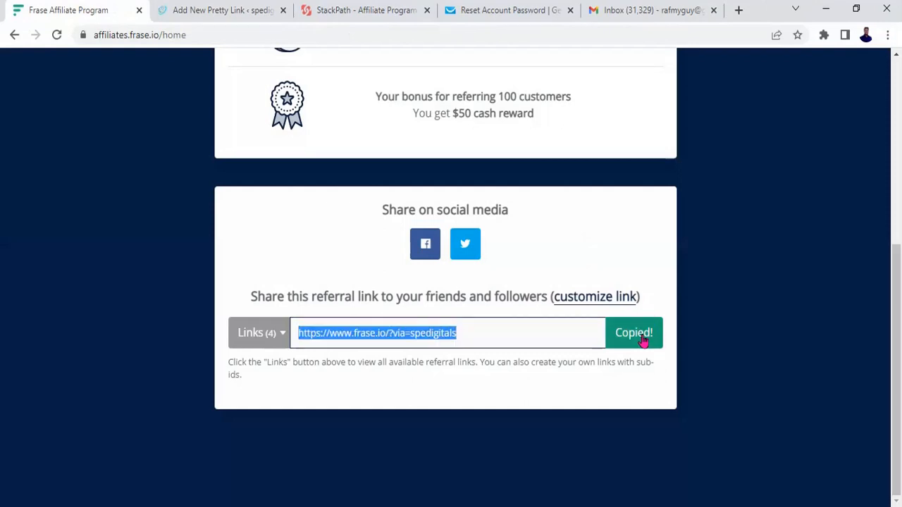
pyautogui.click(579, 338)
pyautogui.click(642, 339)
pyautogui.hotkey('ctrl', 'c')
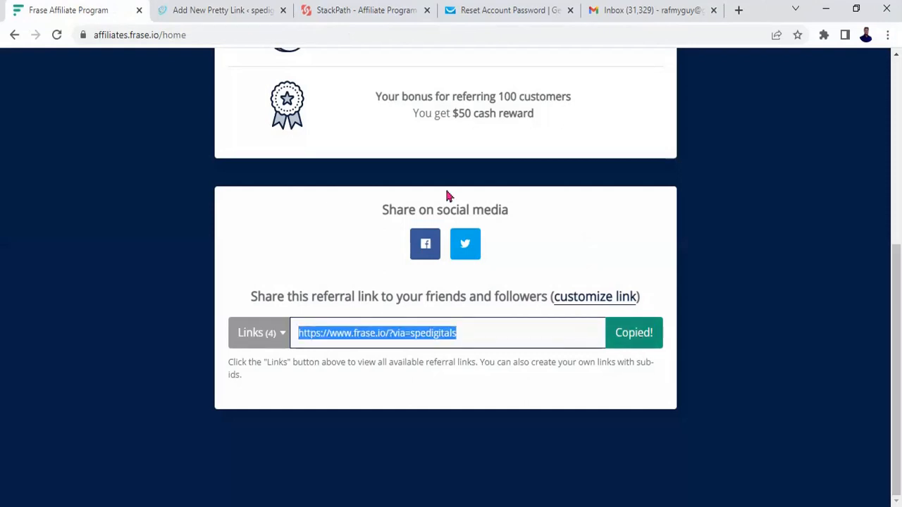
# Step: Return to the new Frase pretty link in WordPress and set its redirection to 301 (Permanent)
pyautogui.click(229, 16)
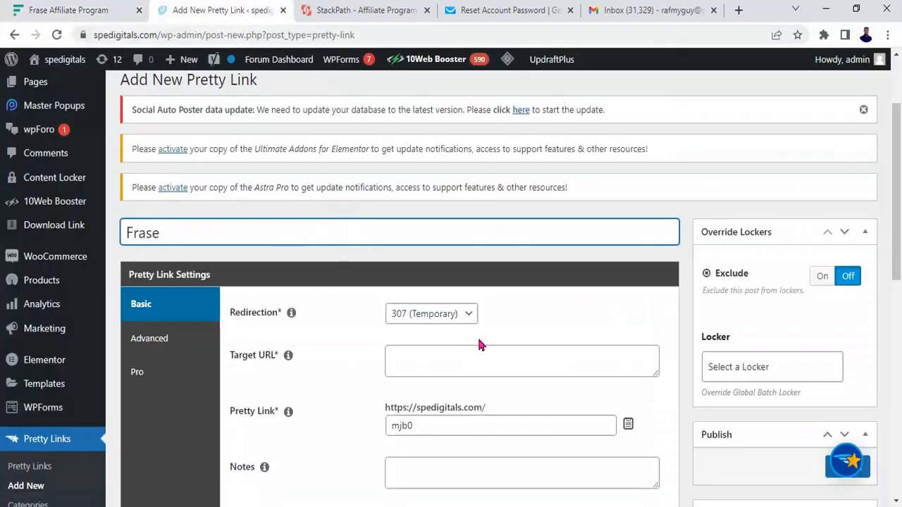
pyautogui.moveTo(895, 235); pyautogui.dragTo(890, 261)
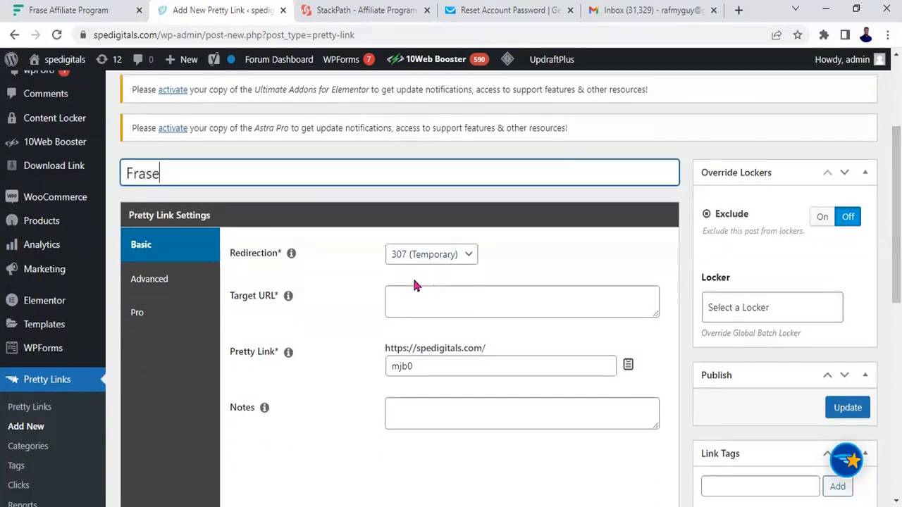
pyautogui.click(471, 262)
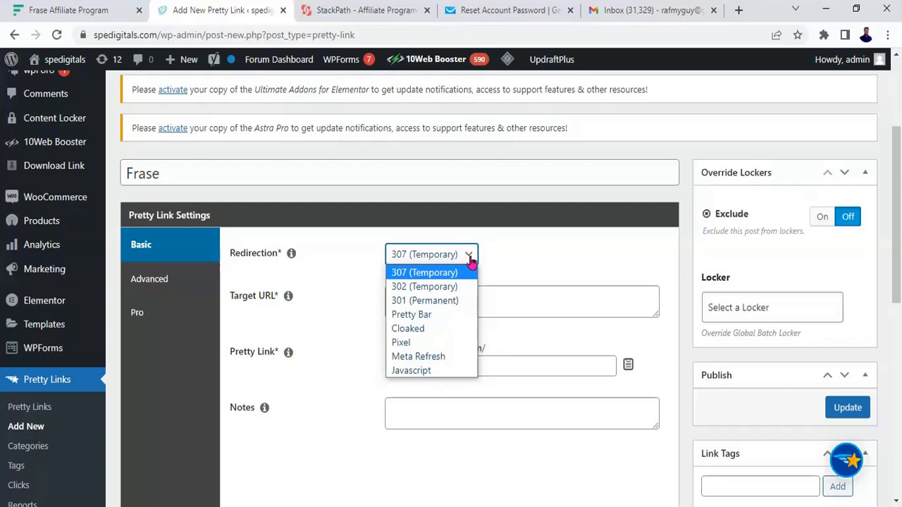
pyautogui.click(438, 303)
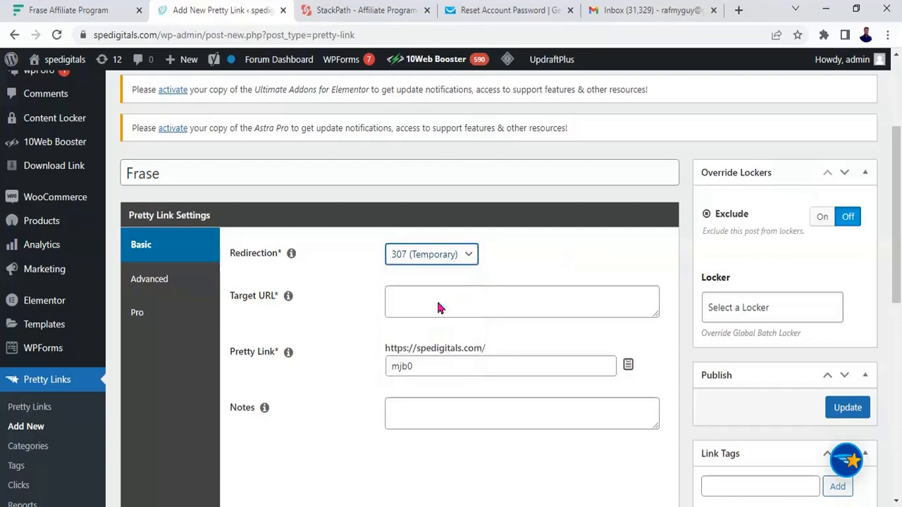
pyautogui.click(449, 302)
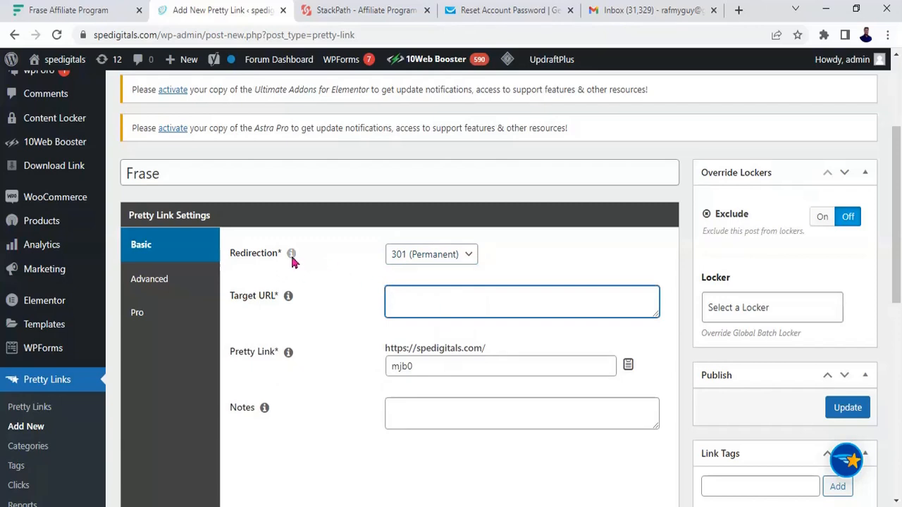
pyautogui.click(288, 300)
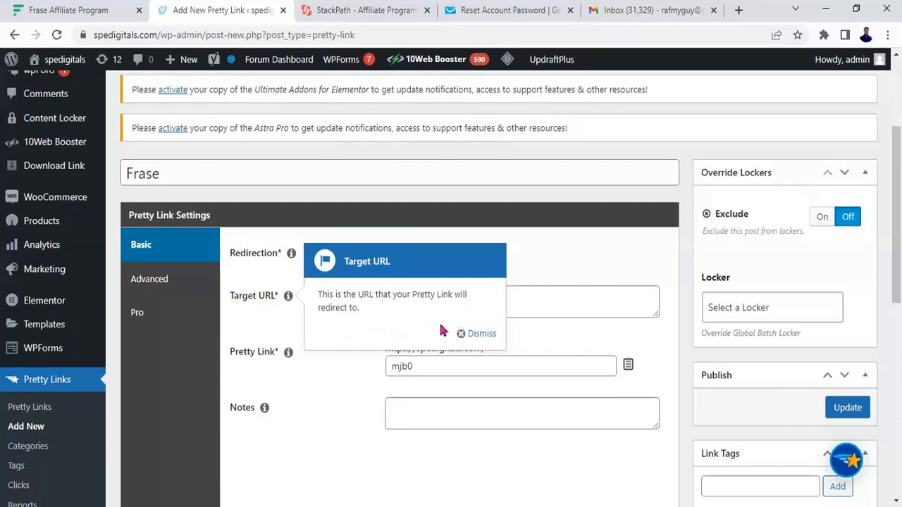
pyautogui.click(482, 335)
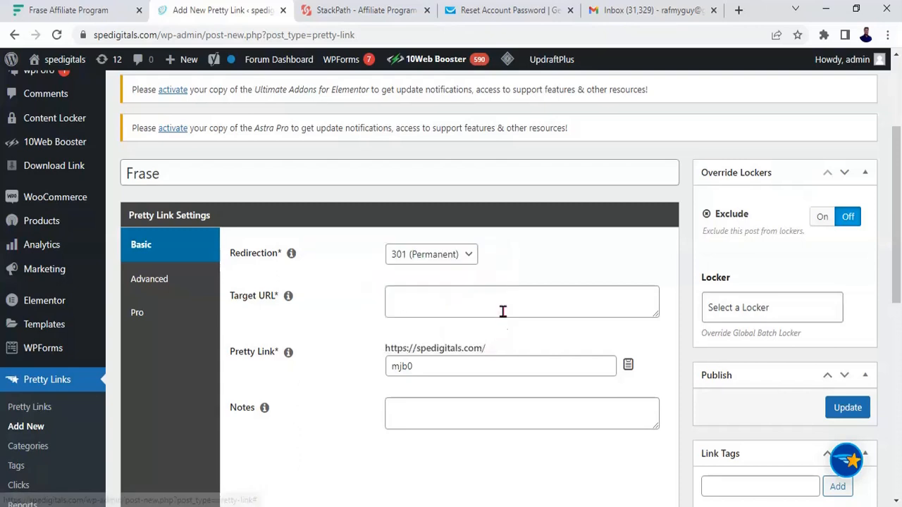
pyautogui.click(503, 306)
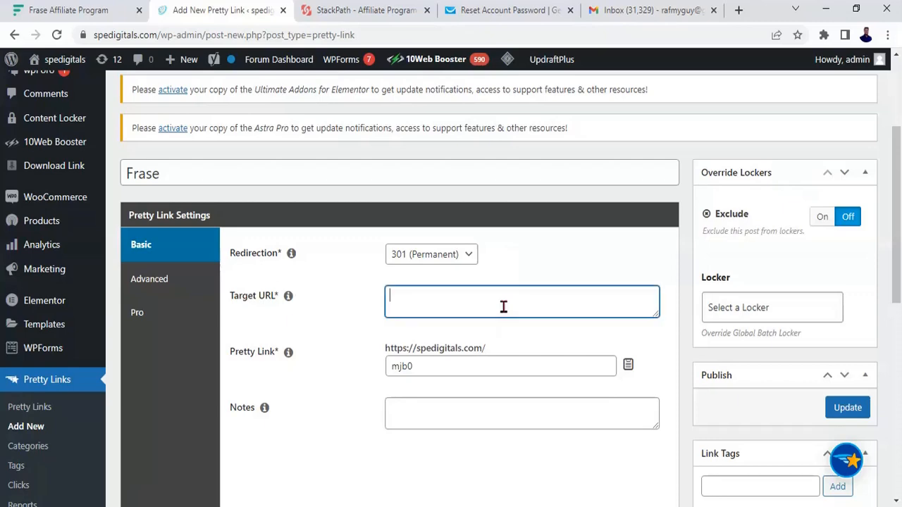
pyautogui.click(84, 10)
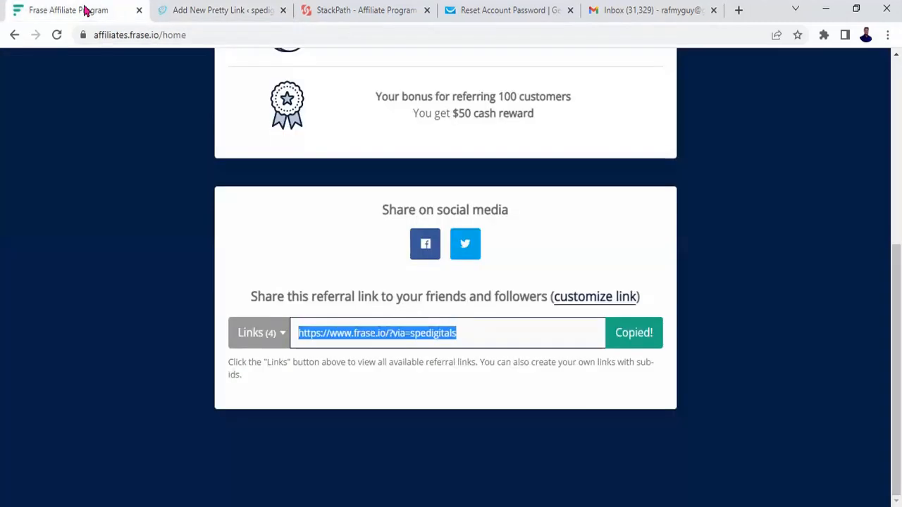
pyautogui.click(211, 11)
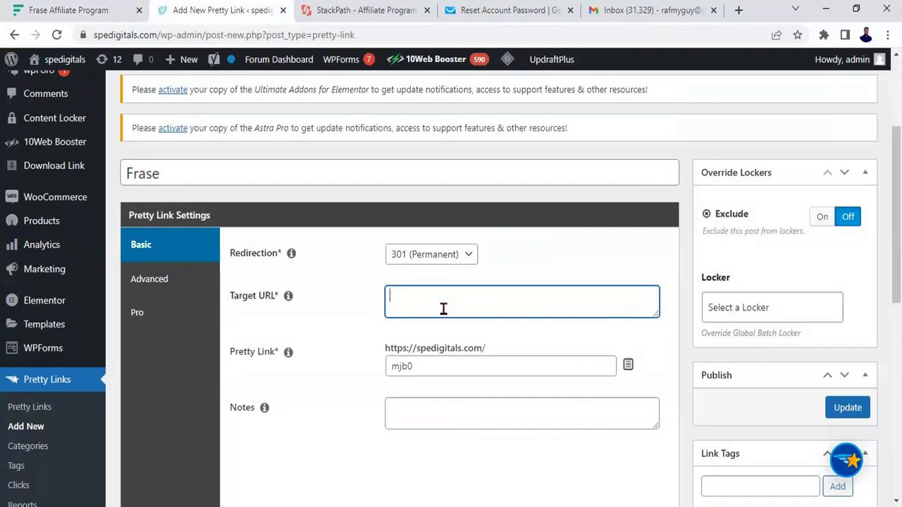
pyautogui.hotkey('ctrl', 'v')
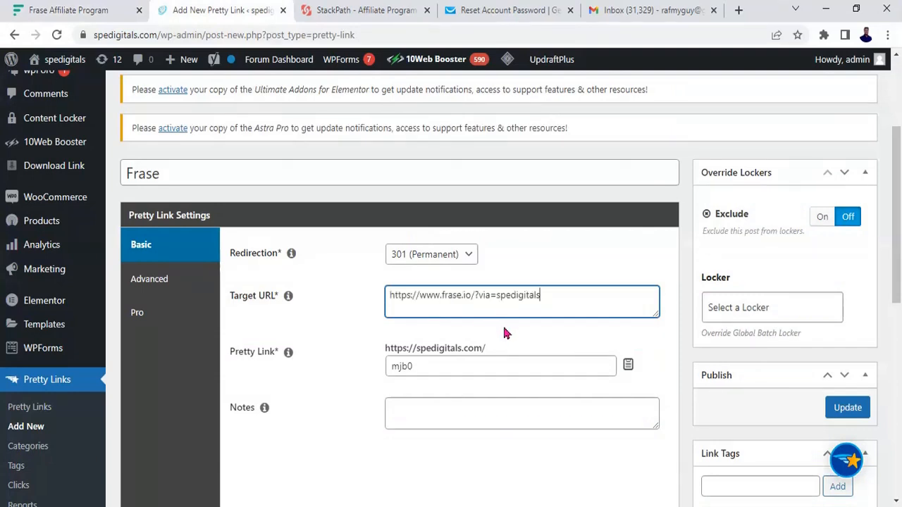
# Step: Replace the pretty link slug with "Frase" and enable the Sponsored option for the link
pyautogui.click(544, 365)
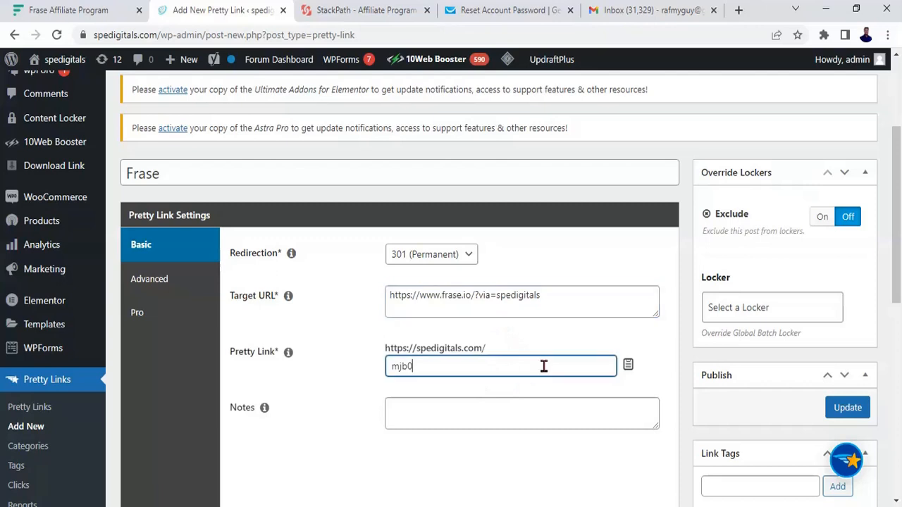
pyautogui.doubleClick(499, 374)
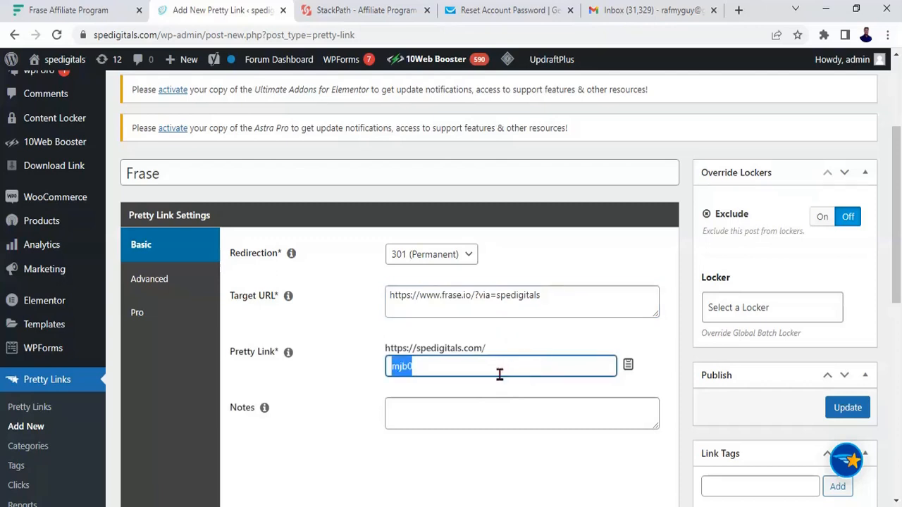
pyautogui.write('Frase')
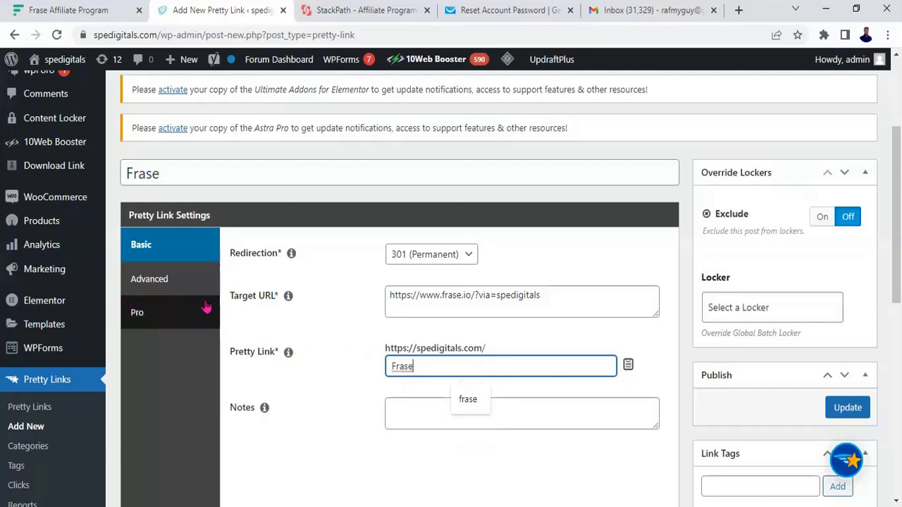
pyautogui.click(167, 291)
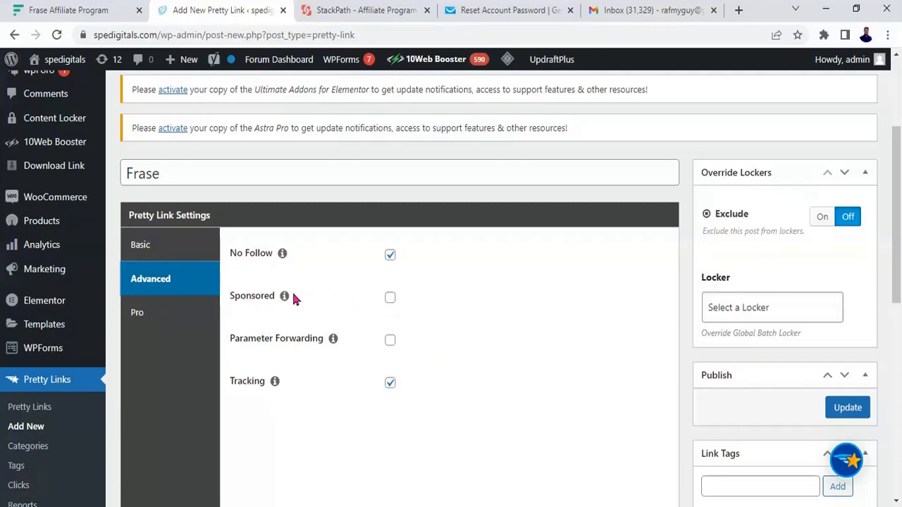
pyautogui.click(391, 299)
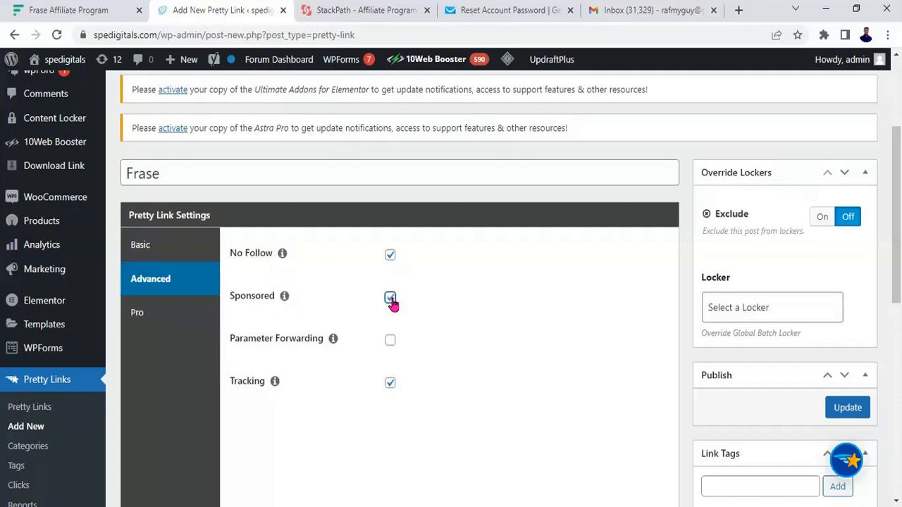
# Step: Enter "frase ai, frase re-writer ai," as the link's Pro keywords, glancing at the linked keywords in the Quillbot article for reference
pyautogui.click(145, 317)
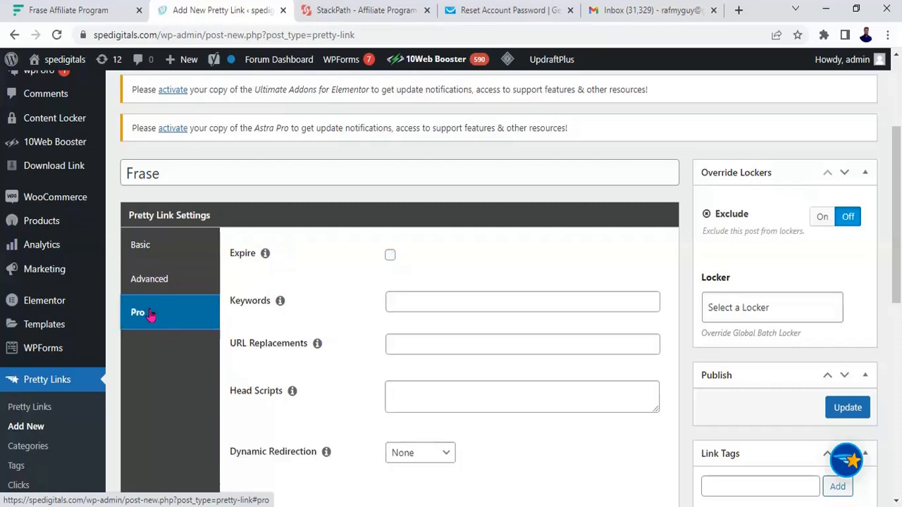
pyautogui.click(492, 299)
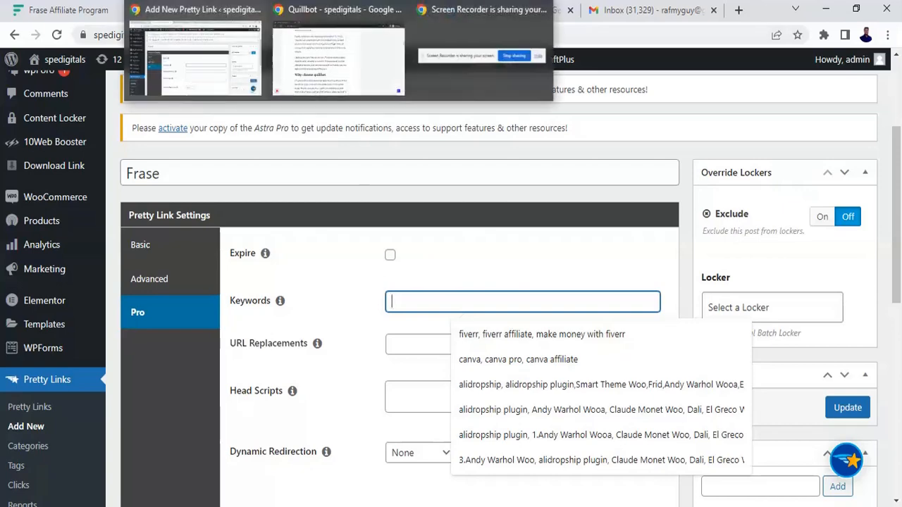
pyautogui.click(336, 56)
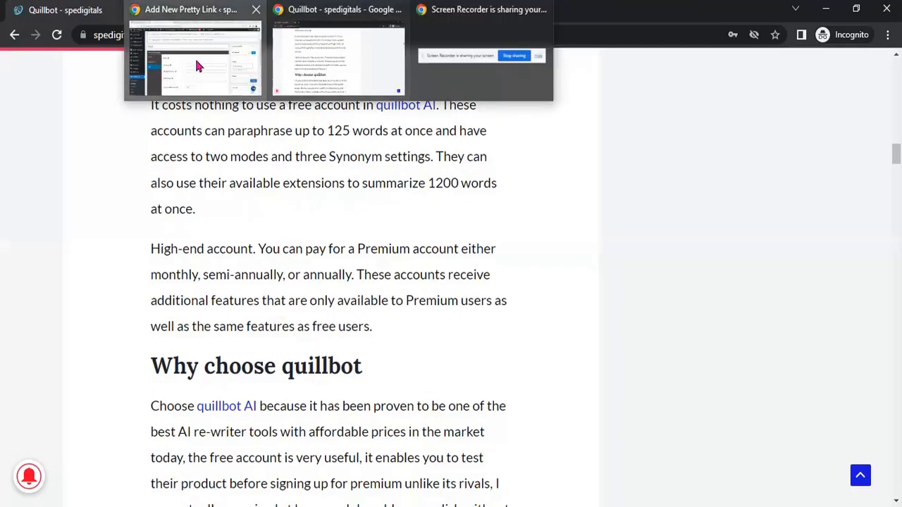
pyautogui.click(194, 57)
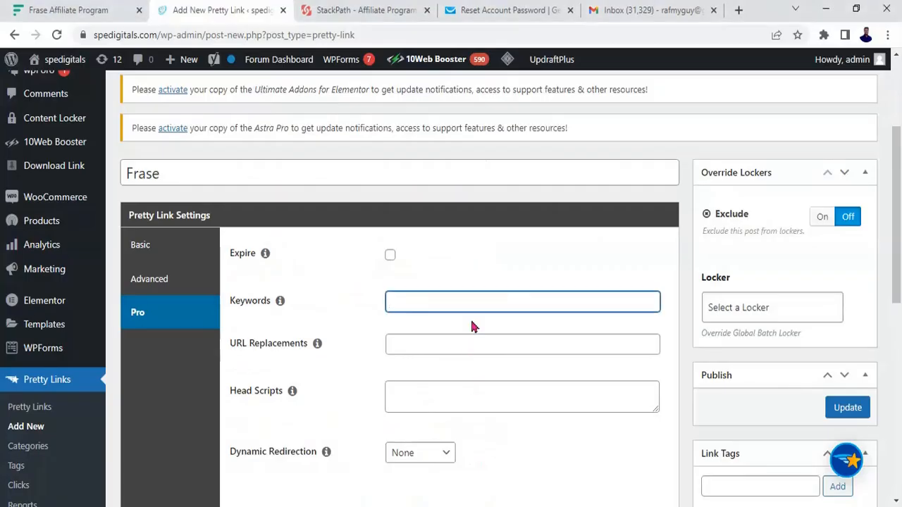
pyautogui.write('fr')
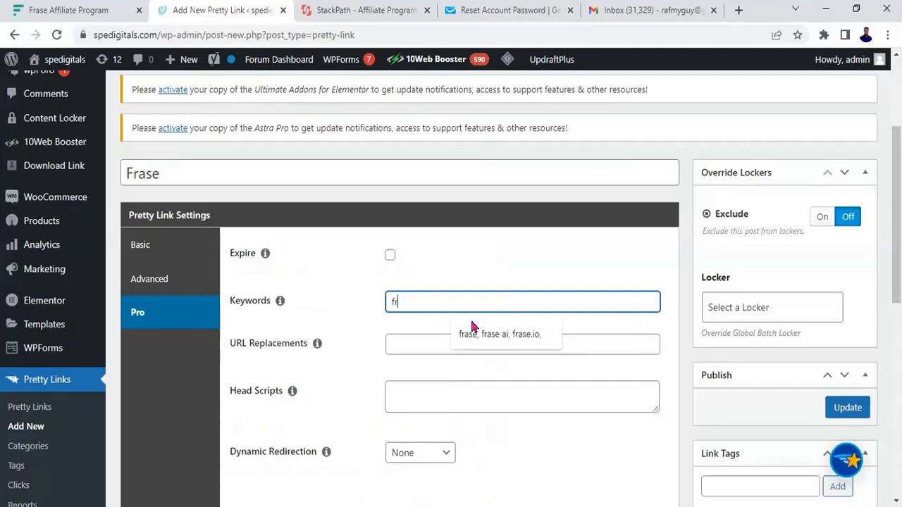
pyautogui.write('ase a')
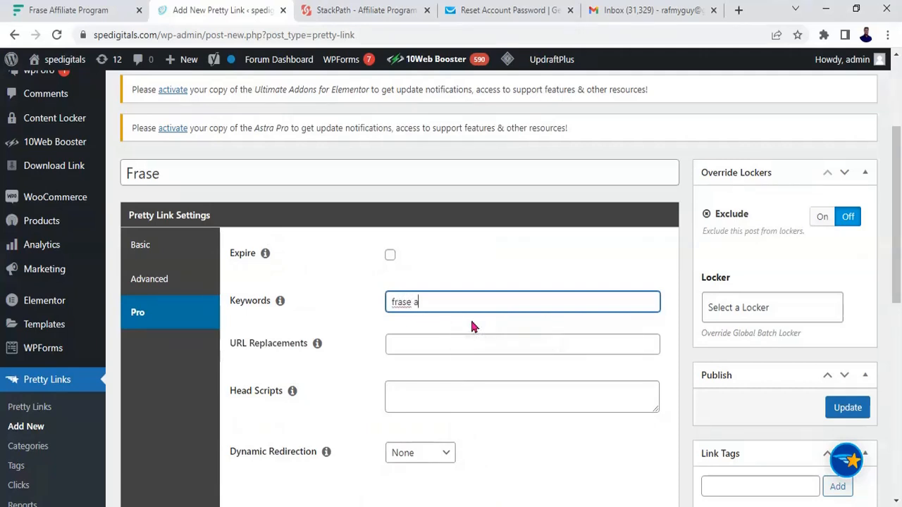
pyautogui.write('i, frase re-writer ai,')
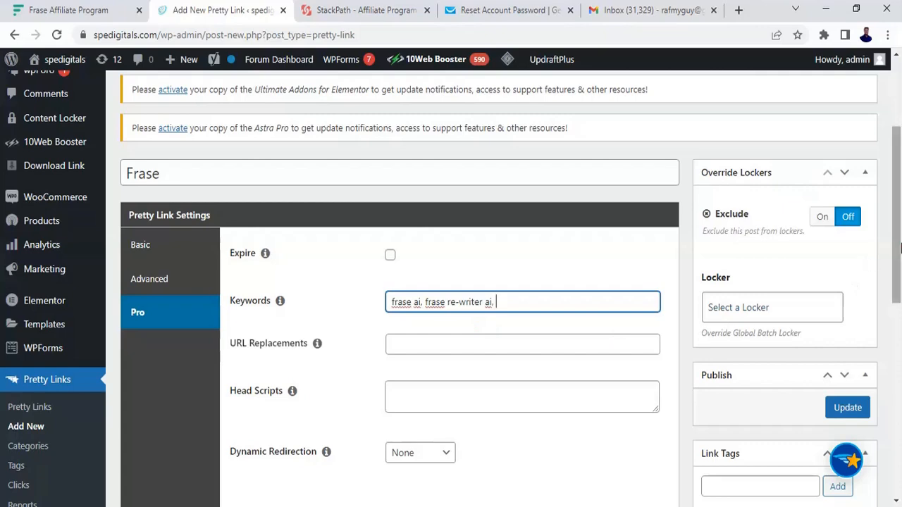
pyautogui.moveTo(899, 247); pyautogui.dragTo(899, 282)
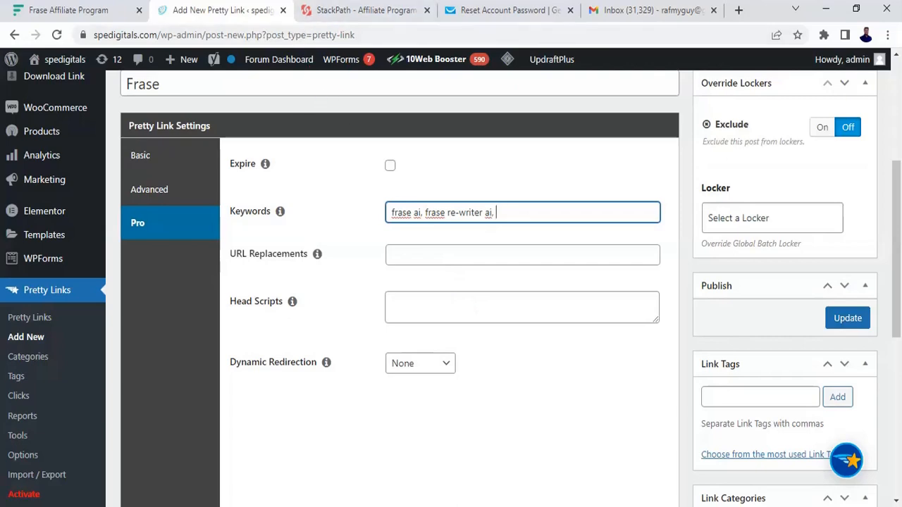
# Step: Switch to the Quillbot article on spedigitals.com, review its linked keywords and follow the "QuillBot AI" link in the introduction
pyautogui.click(359, 57)
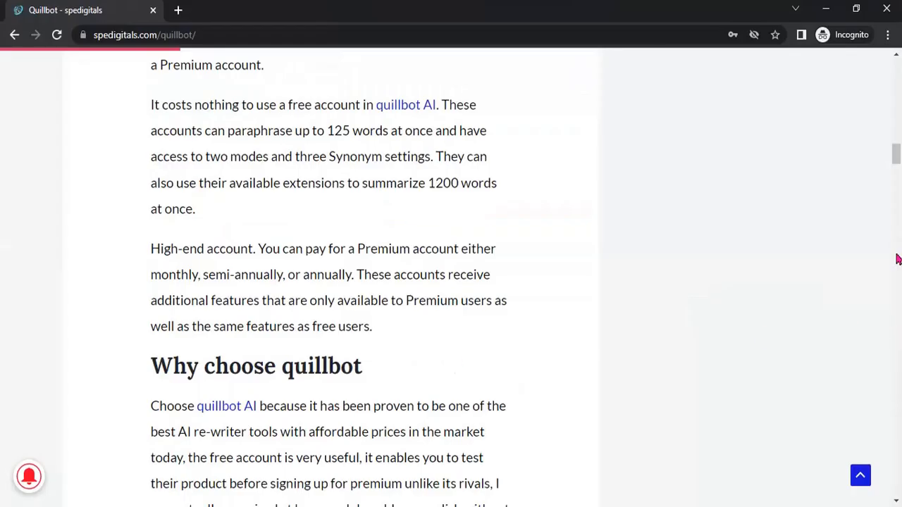
pyautogui.moveTo(895, 157); pyautogui.dragTo(894, 149)
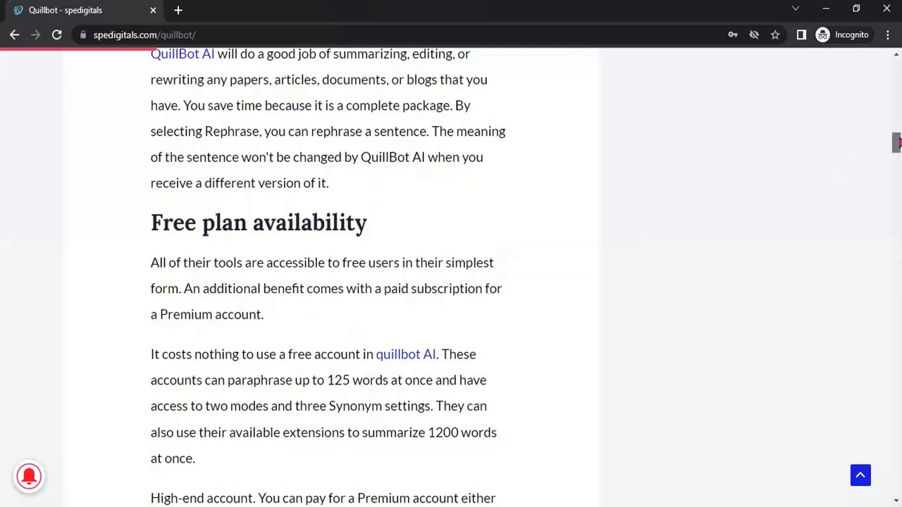
pyautogui.moveTo(896, 141); pyautogui.dragTo(896, 125)
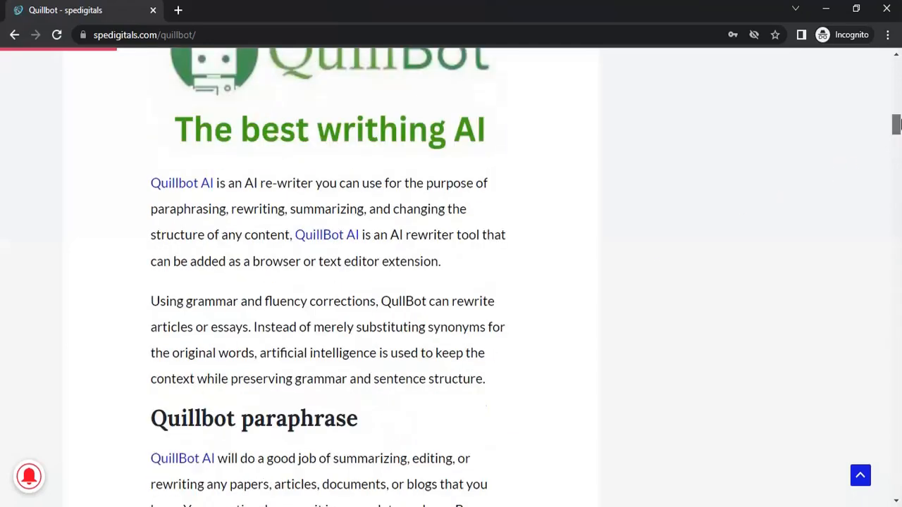
pyautogui.click(344, 239)
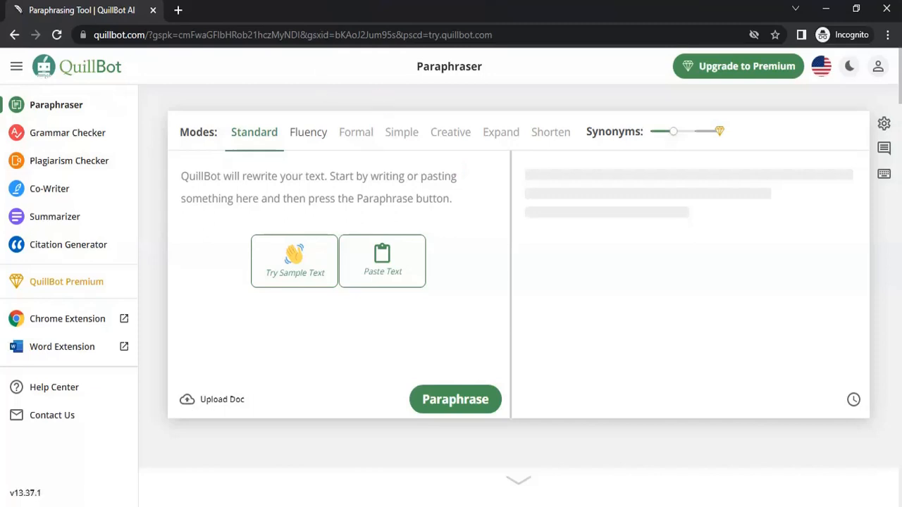
# Step: Return to the WordPress window and open the list of all pretty links for review
pyautogui.hotkey('alt', 'Tab')
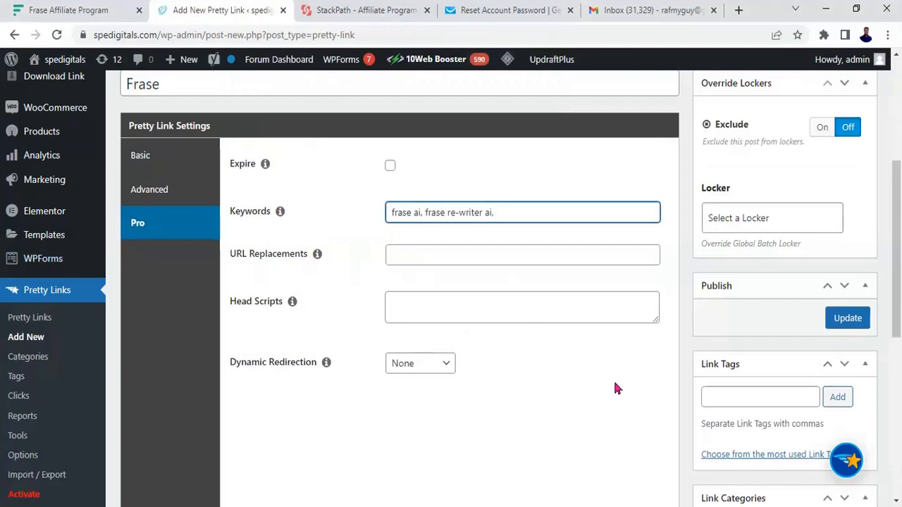
pyautogui.click(30, 320)
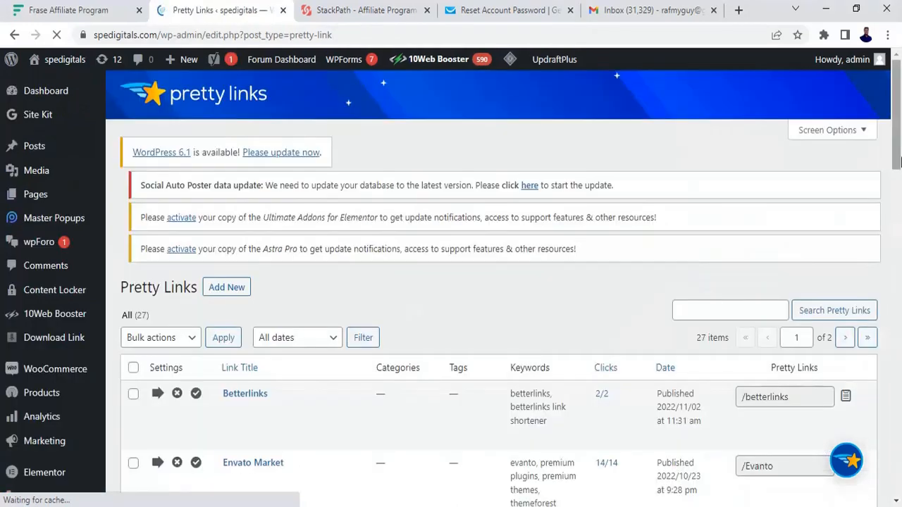
pyautogui.moveTo(900, 131); pyautogui.dragTo(900, 90)
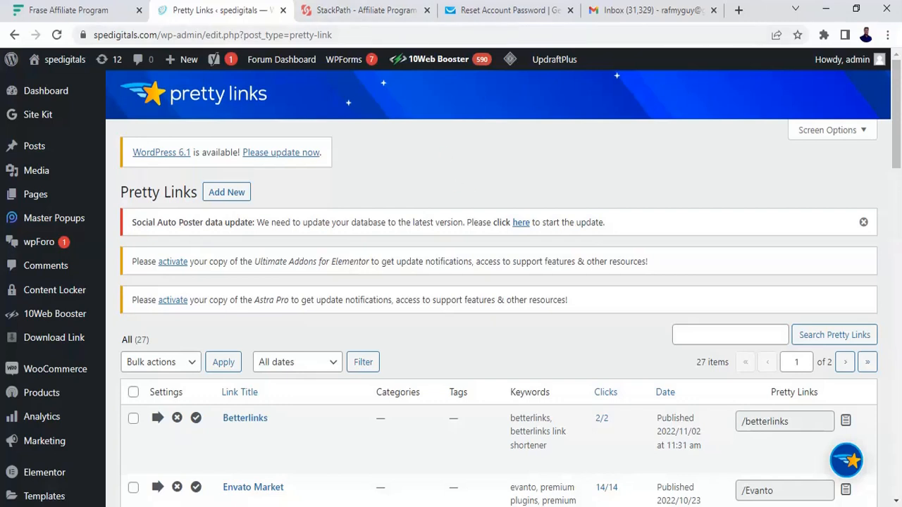
# Step: Switch to the QuillBot paraphrasing page and go back to the Quillbot article on spedigitals.com
pyautogui.moveTo(338, 1)
pyautogui.click(296, 24)
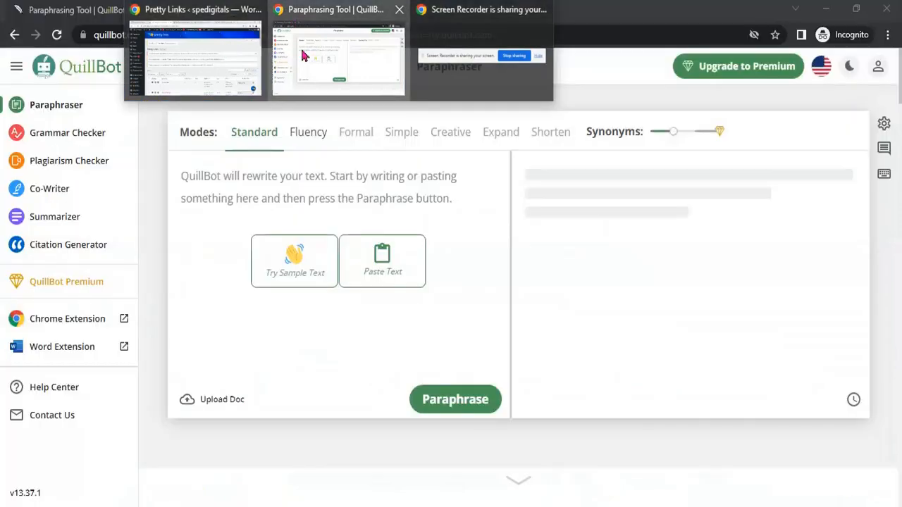
pyautogui.click(14, 35)
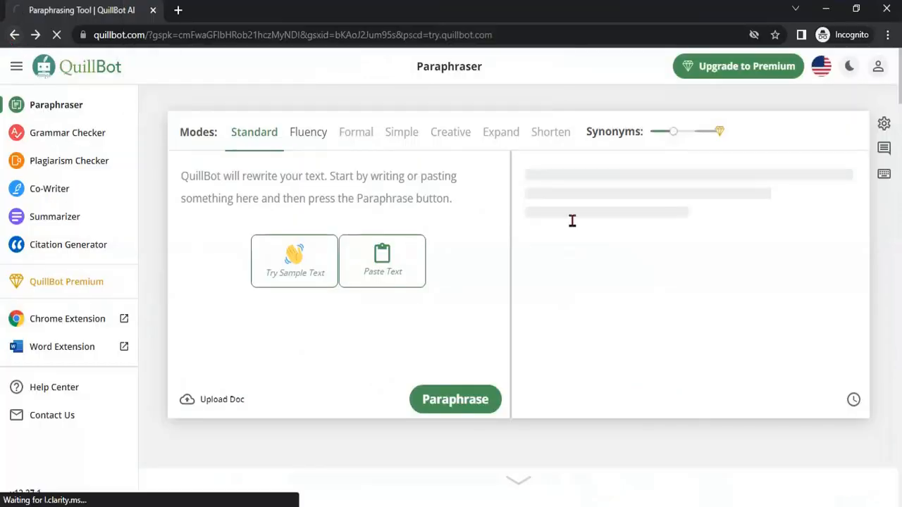